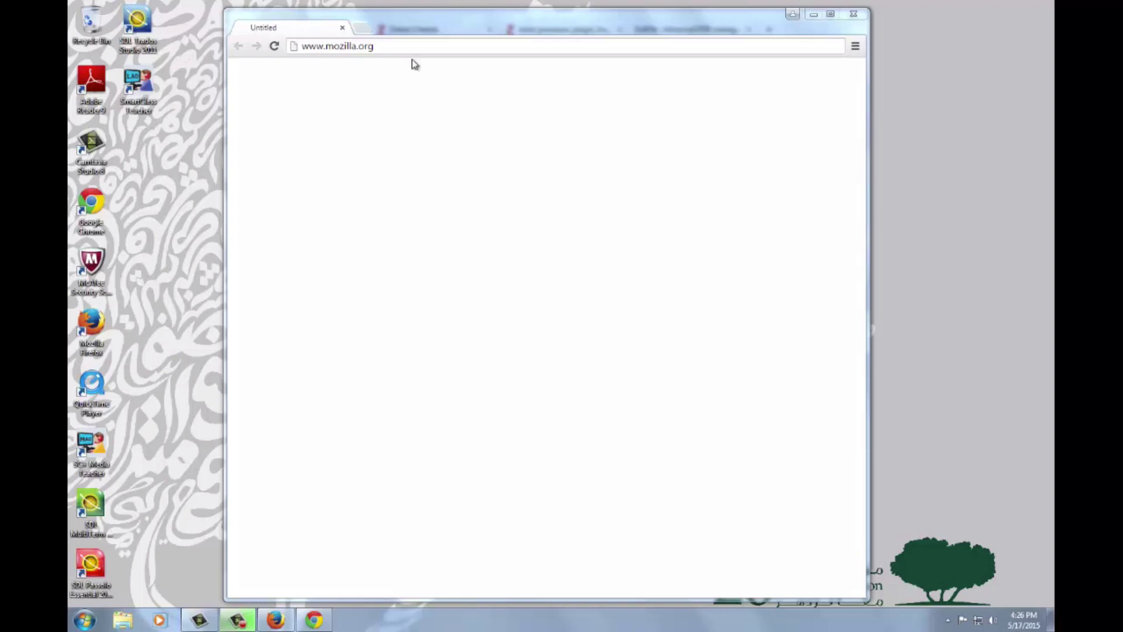
left_click(396, 47)
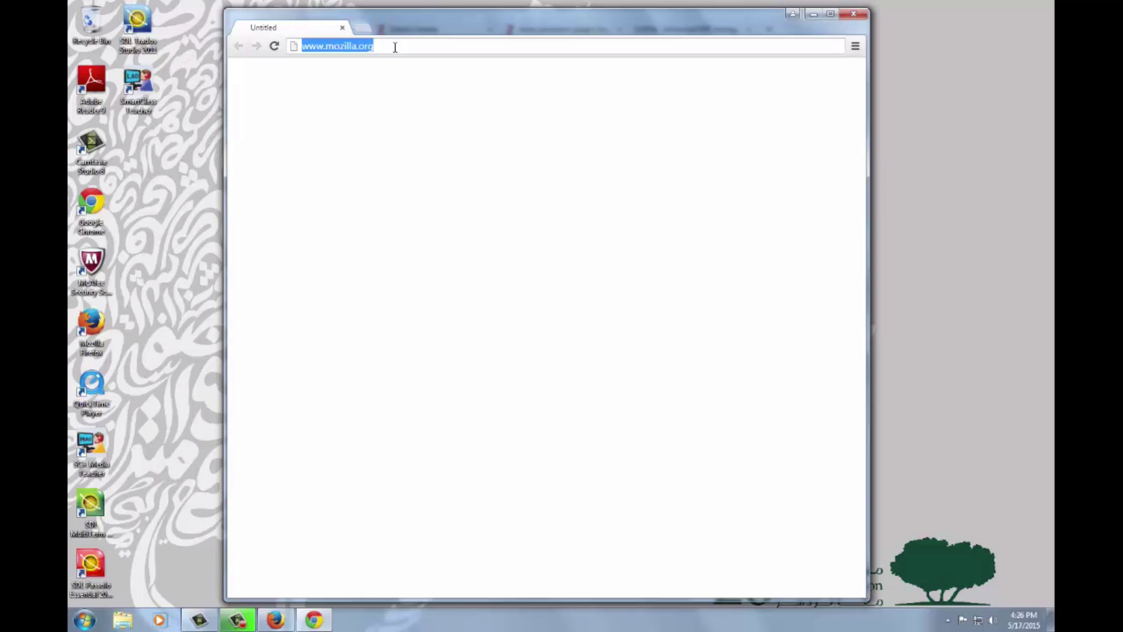
left_click(395, 47)
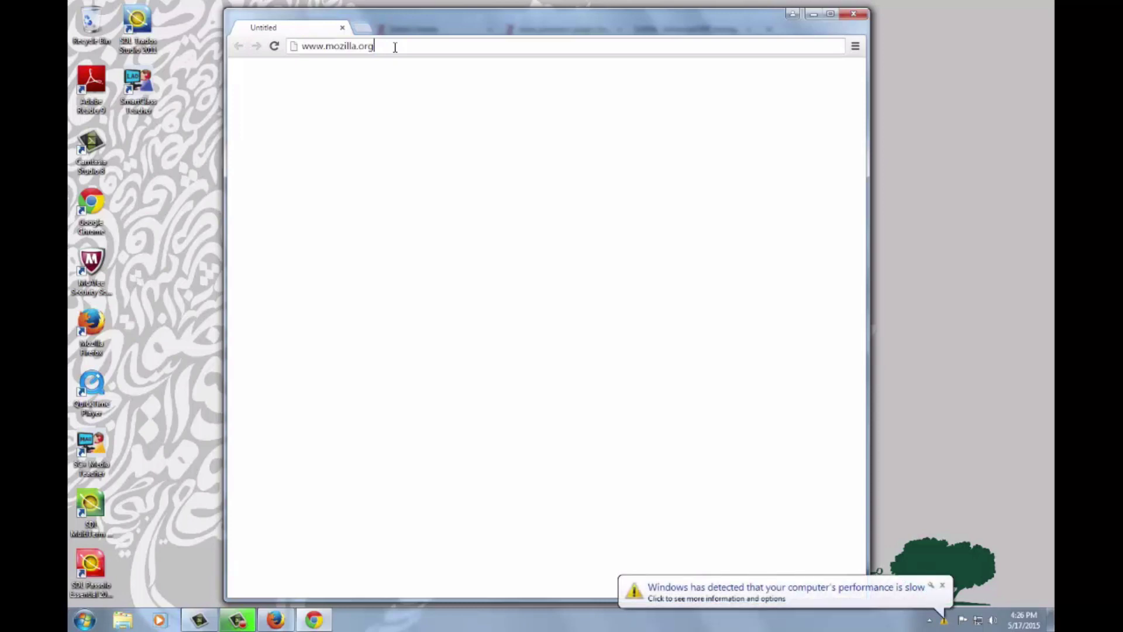
left_click_drag(395, 47, 301, 46)
key("Return")
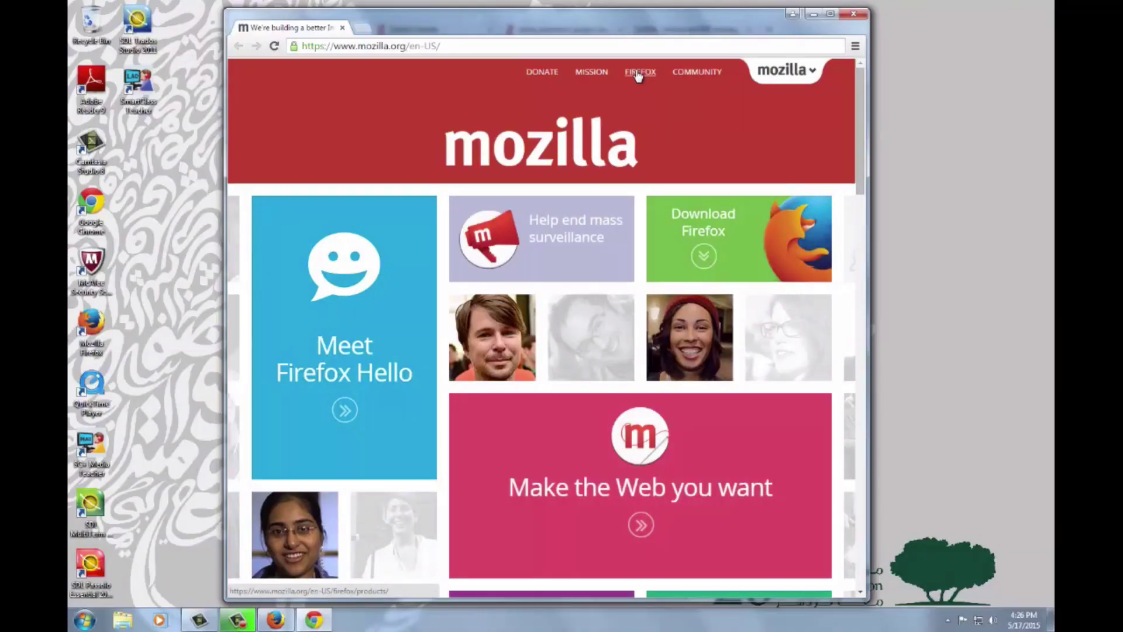
left_click(639, 73)
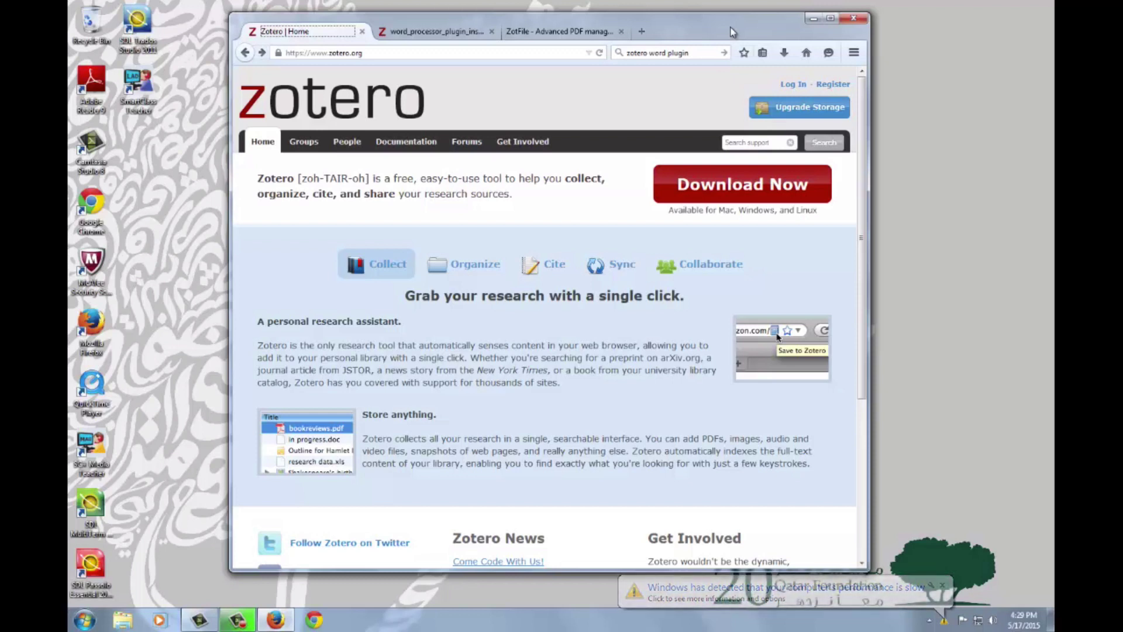
Switch to Firefox, glance at the word processor plugin and ZotFile pages, and open the download page from Zotero's home page
left_click(433, 32)
left_click(532, 34)
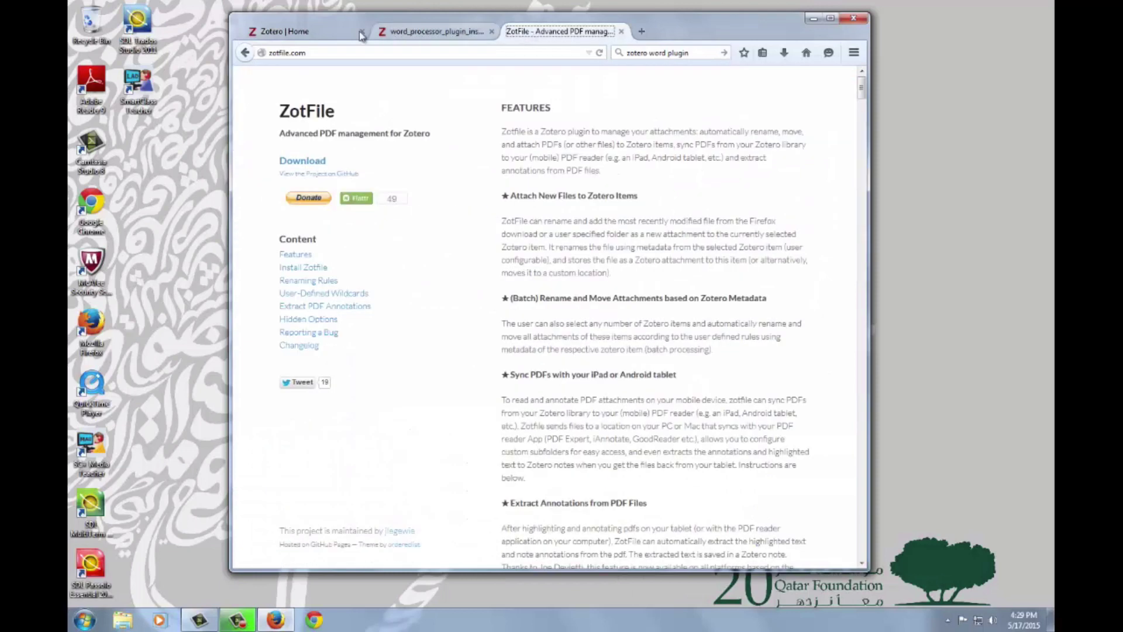
left_click(320, 33)
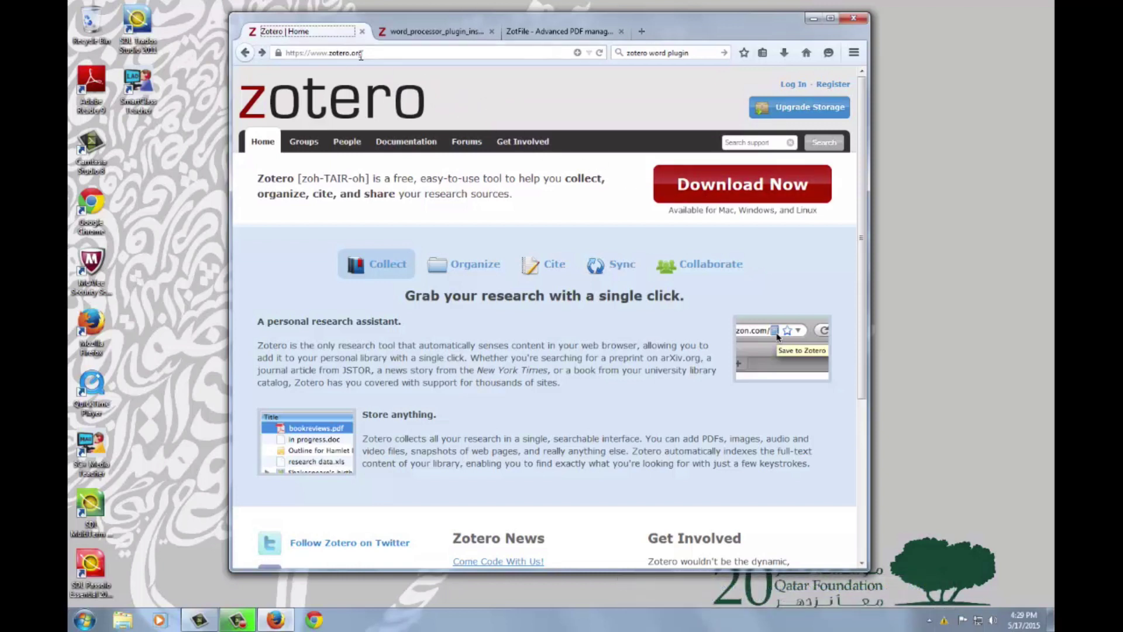
left_click(720, 189)
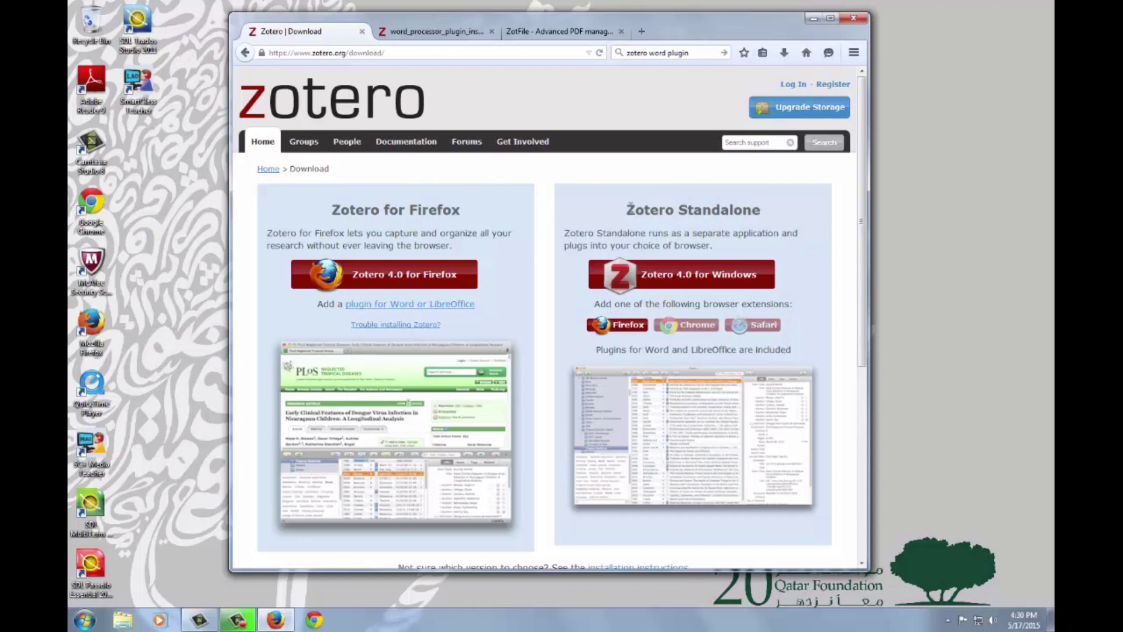
Allow and install the Zotero 4.0 for Firefox add-on, postponing the browser restart
left_click(427, 283)
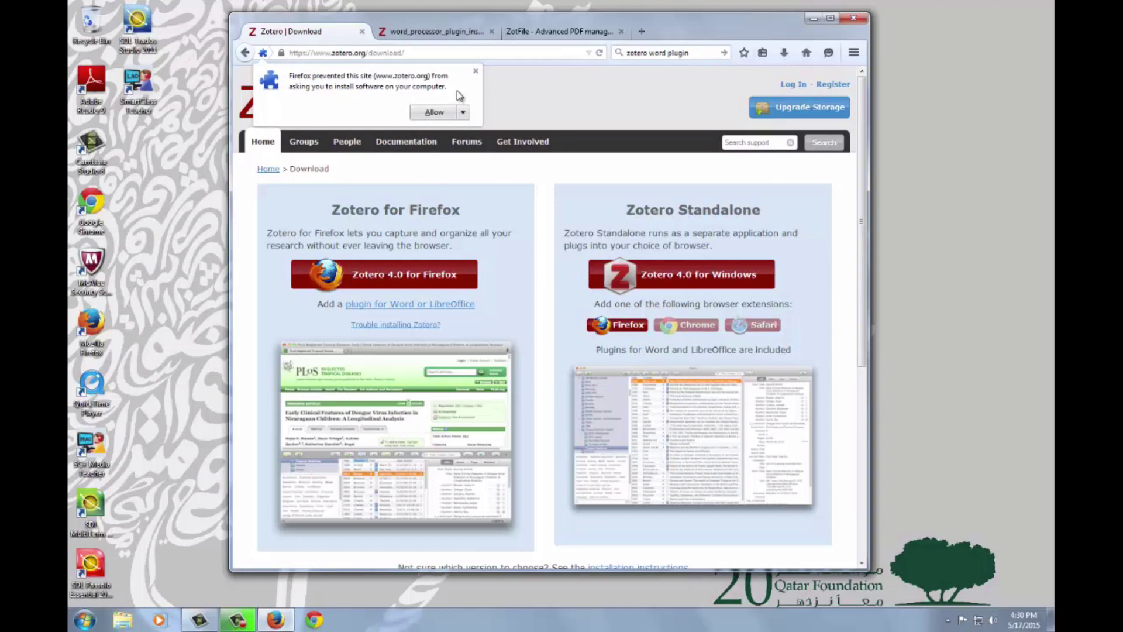
left_click(430, 115)
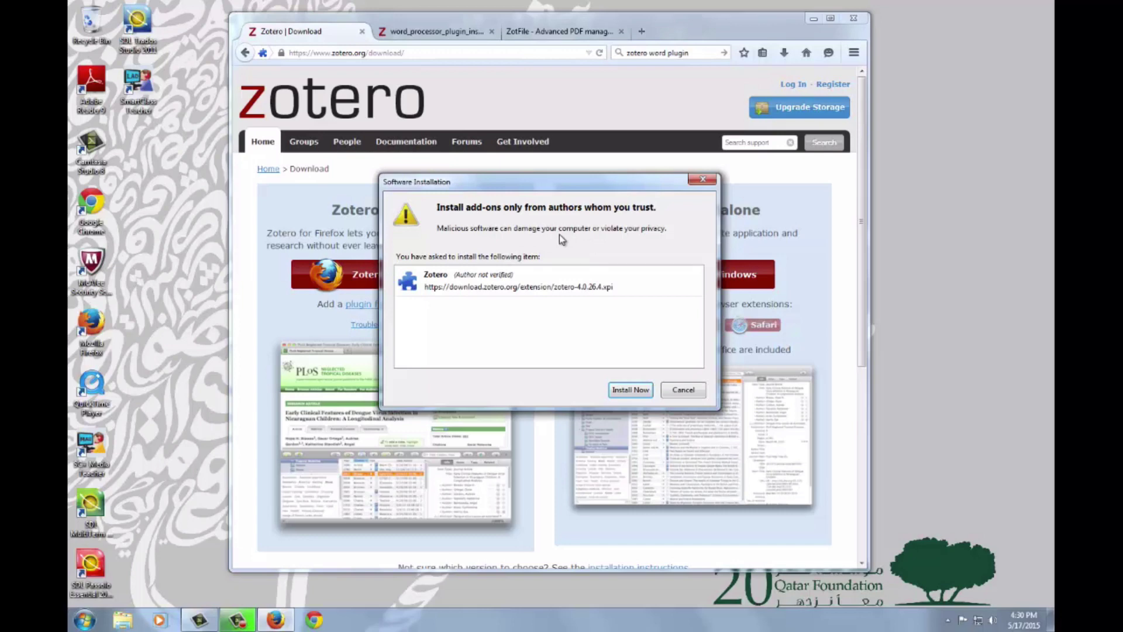
left_click(631, 390)
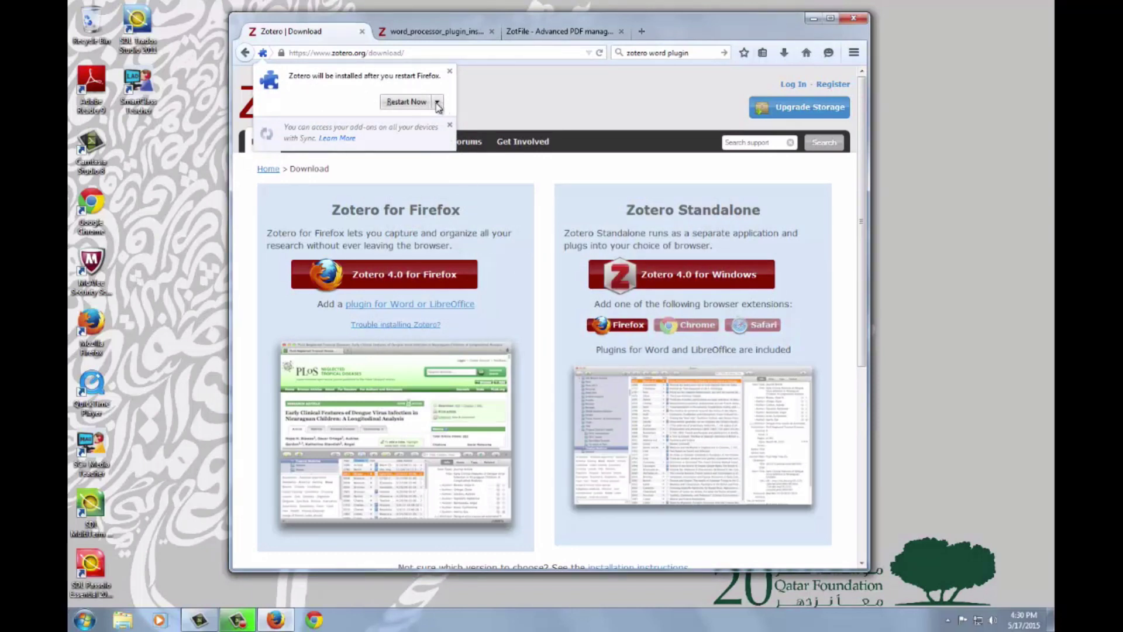
left_click(438, 103)
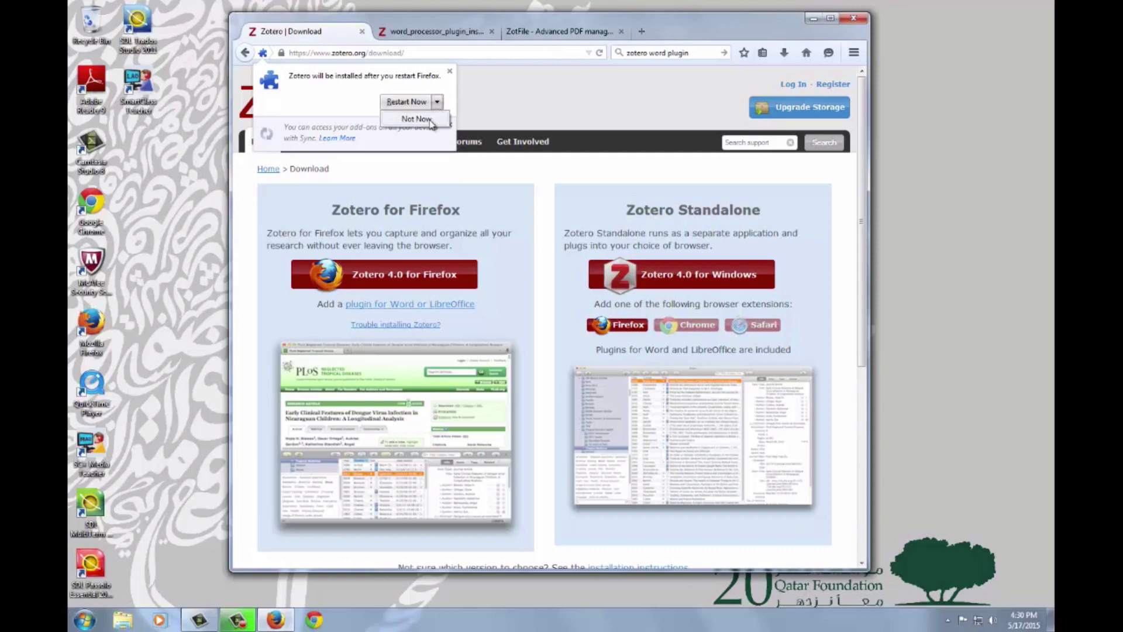
left_click(428, 118)
Install the Word for Windows Plugin 3.1.19 from Zotero's word processor plugin page, postponing the browser restart
left_click(432, 34)
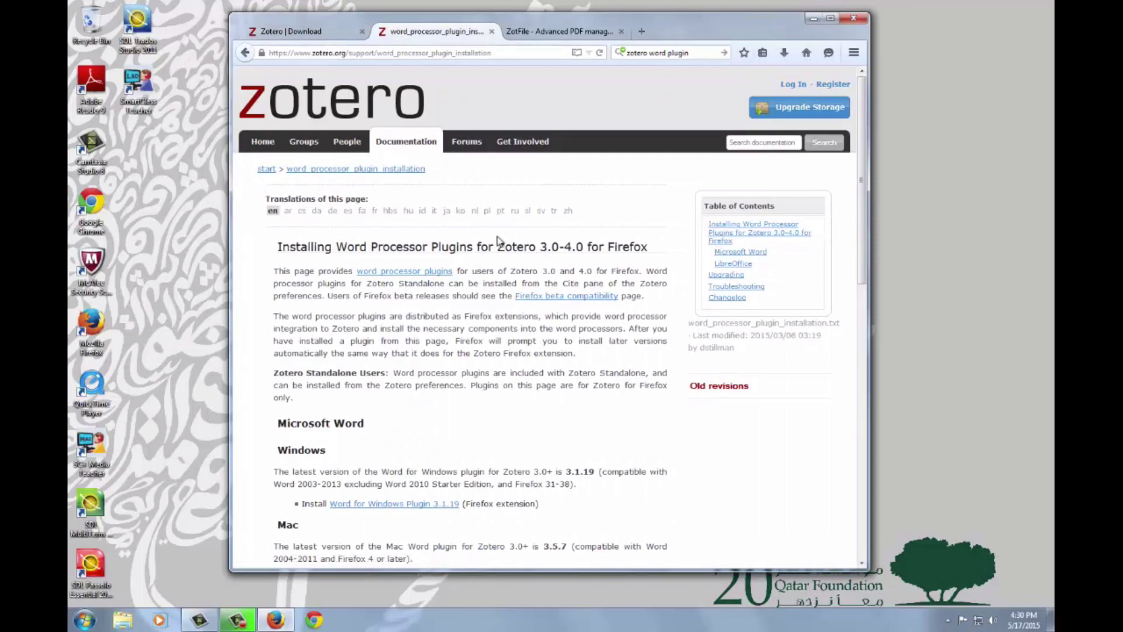
scroll(498, 241, "down", 4)
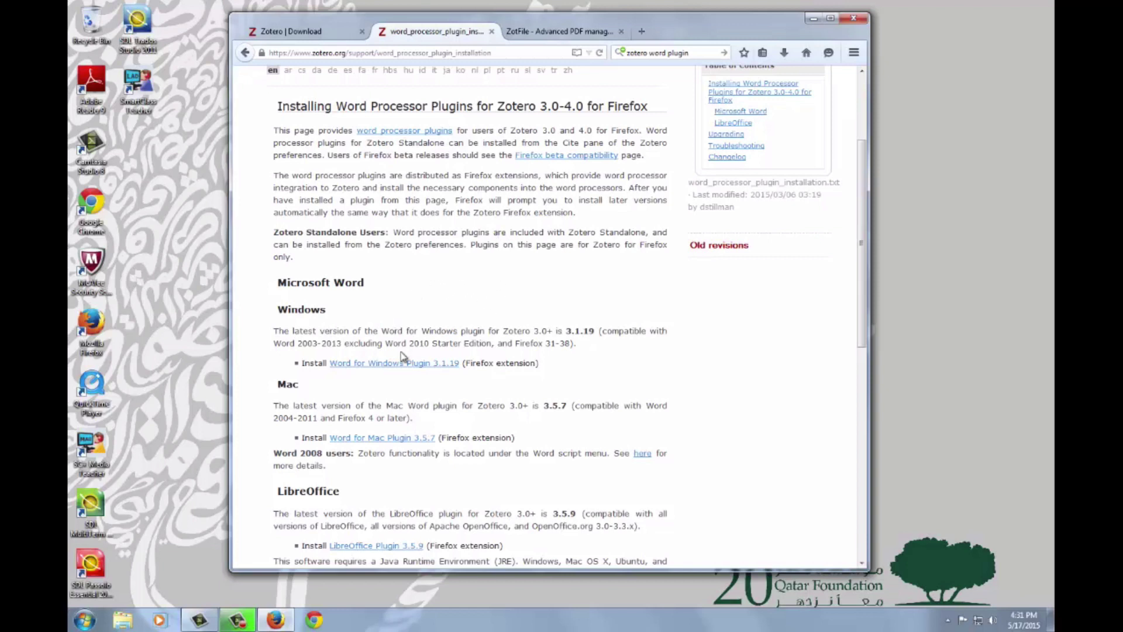
scroll(394, 340, "down", 3)
scroll(394, 341, "up", 1)
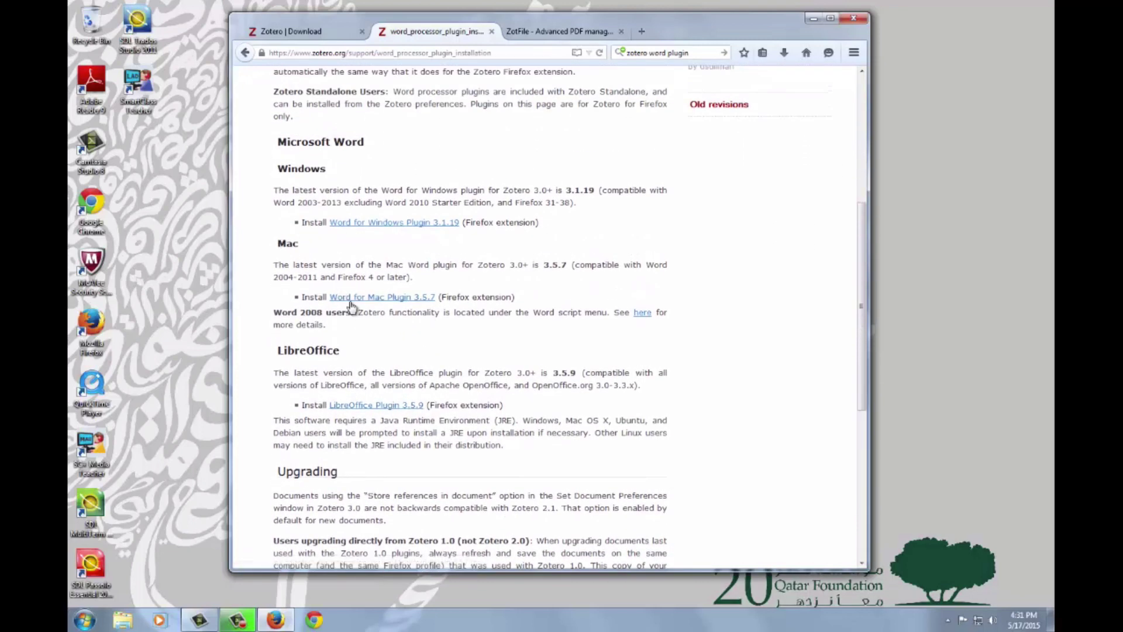
left_click_drag(278, 169, 331, 175)
left_click(366, 223)
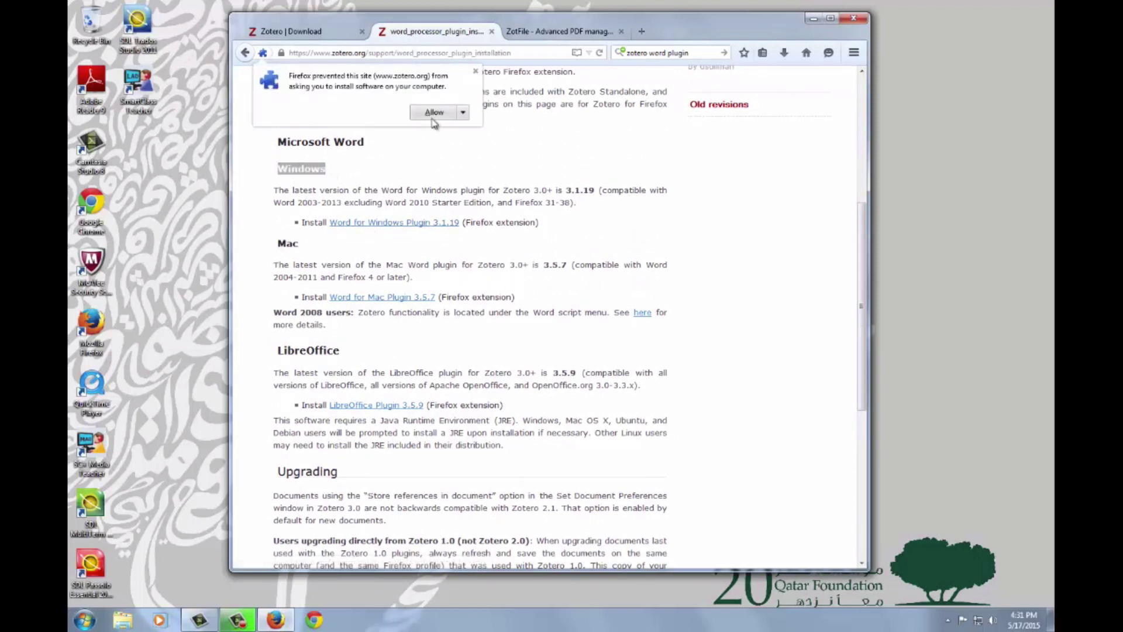
left_click(434, 113)
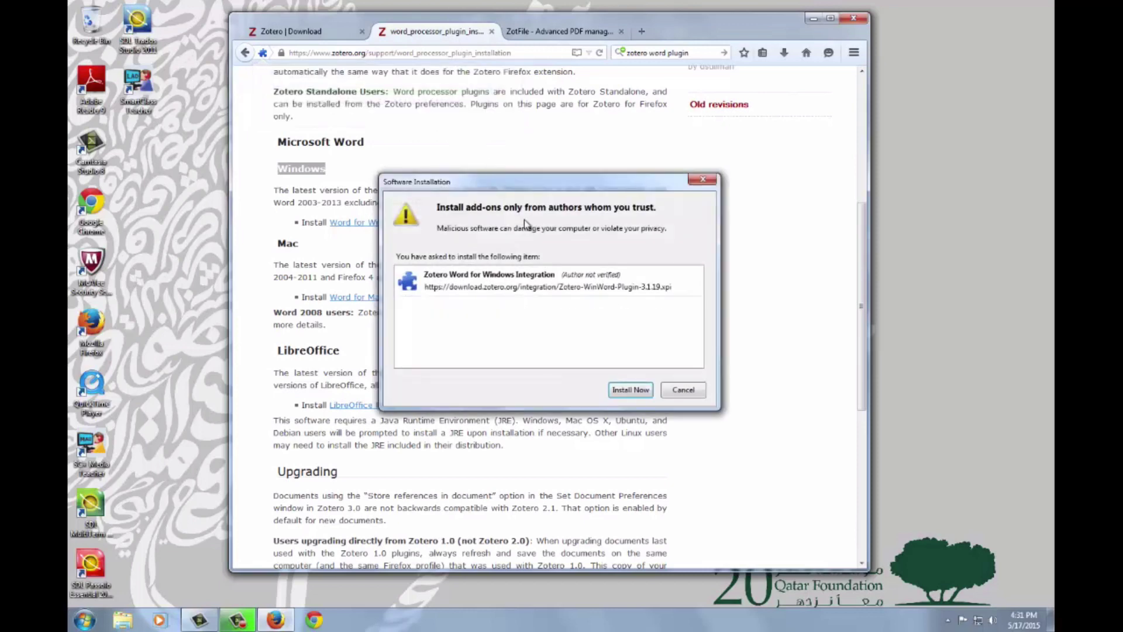
left_click(638, 390)
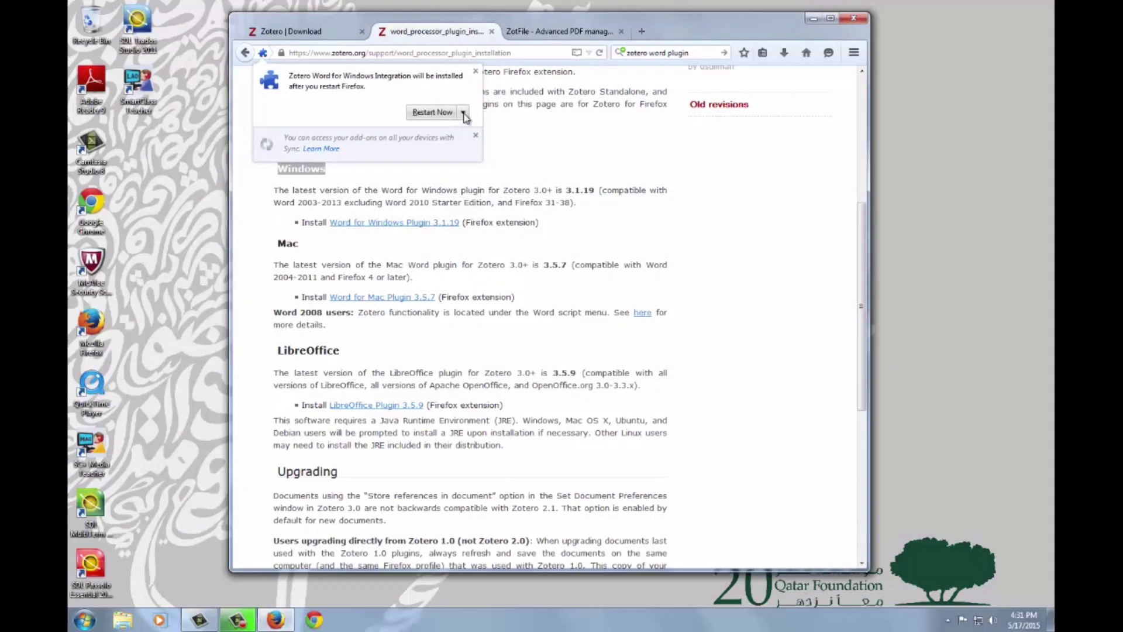
left_click(464, 113)
left_click(457, 134)
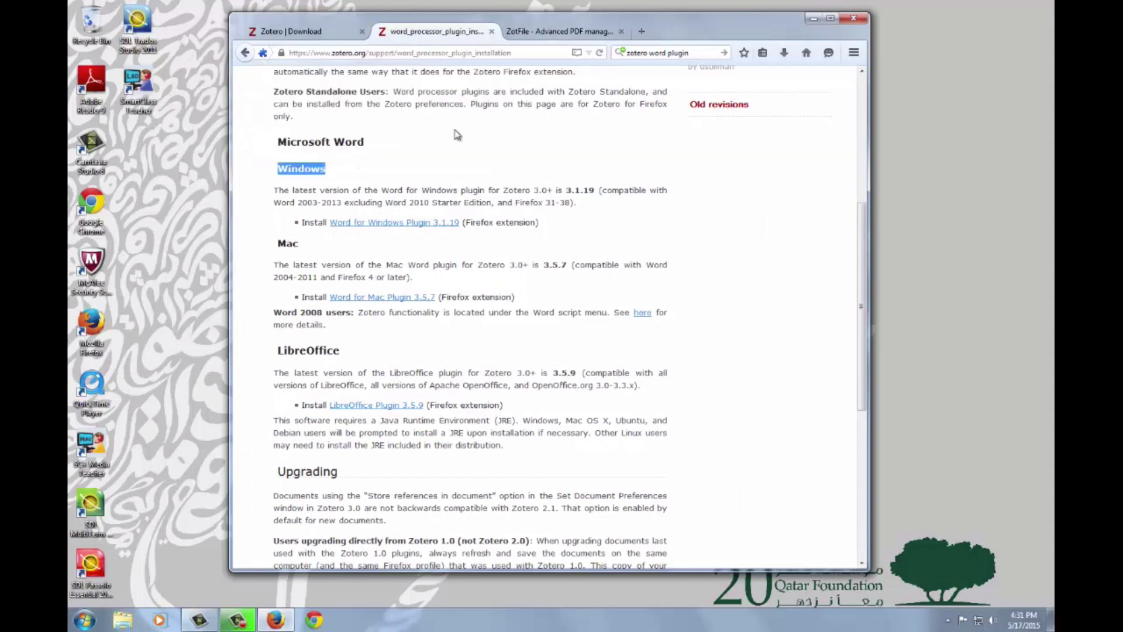
Install the ZotFile add-on through the download link on its website and restart Firefox without making it the default browser
left_click(518, 36)
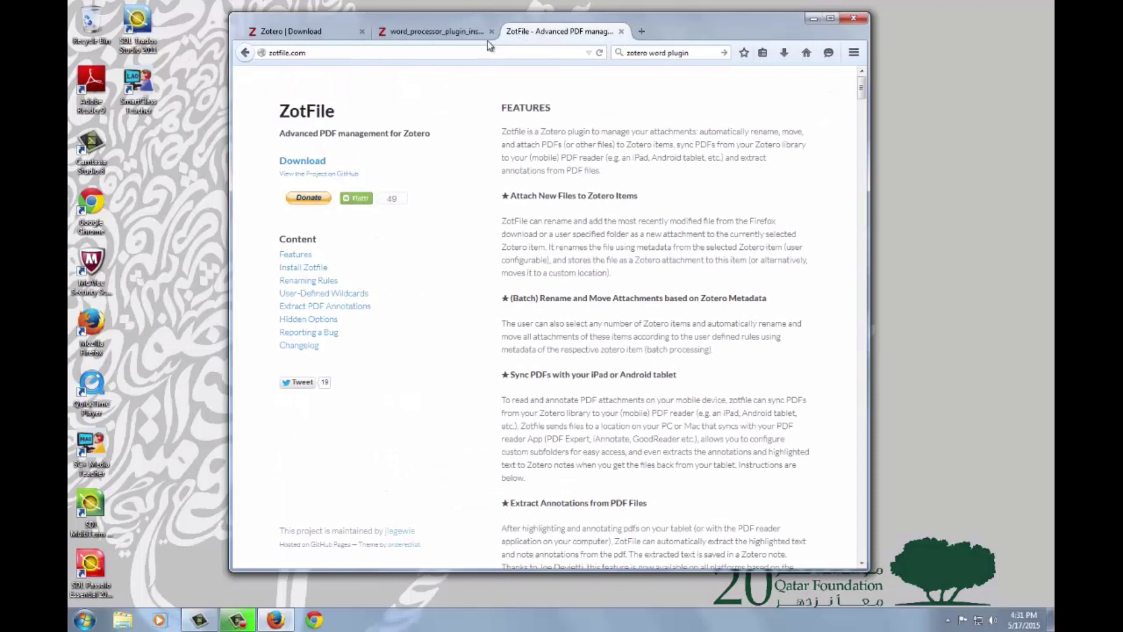
left_click(303, 167)
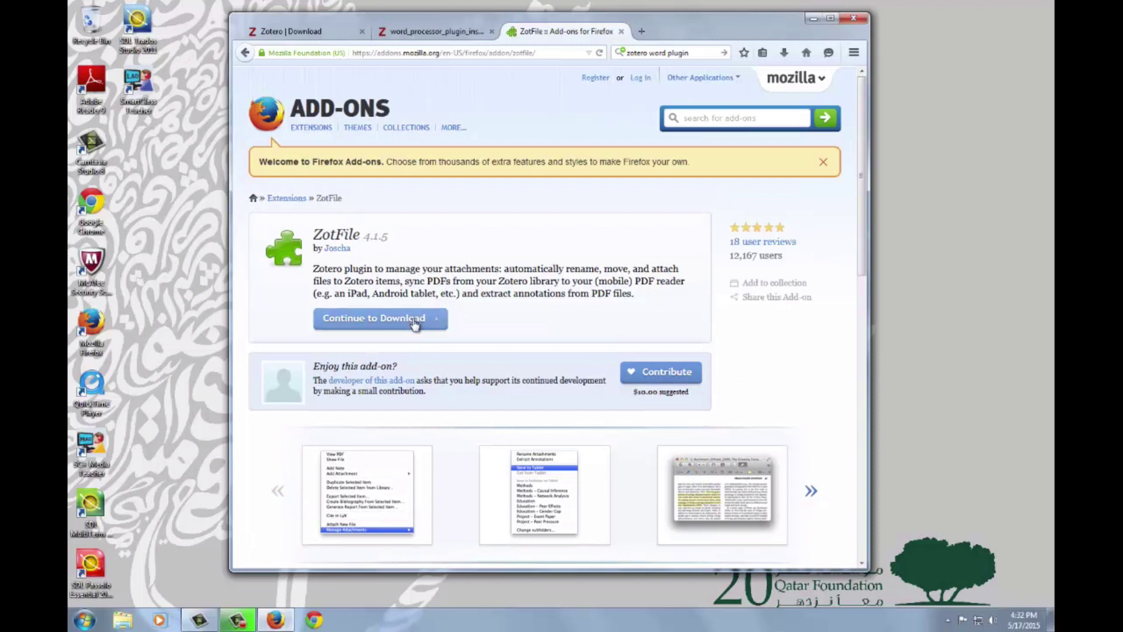
left_click(415, 323)
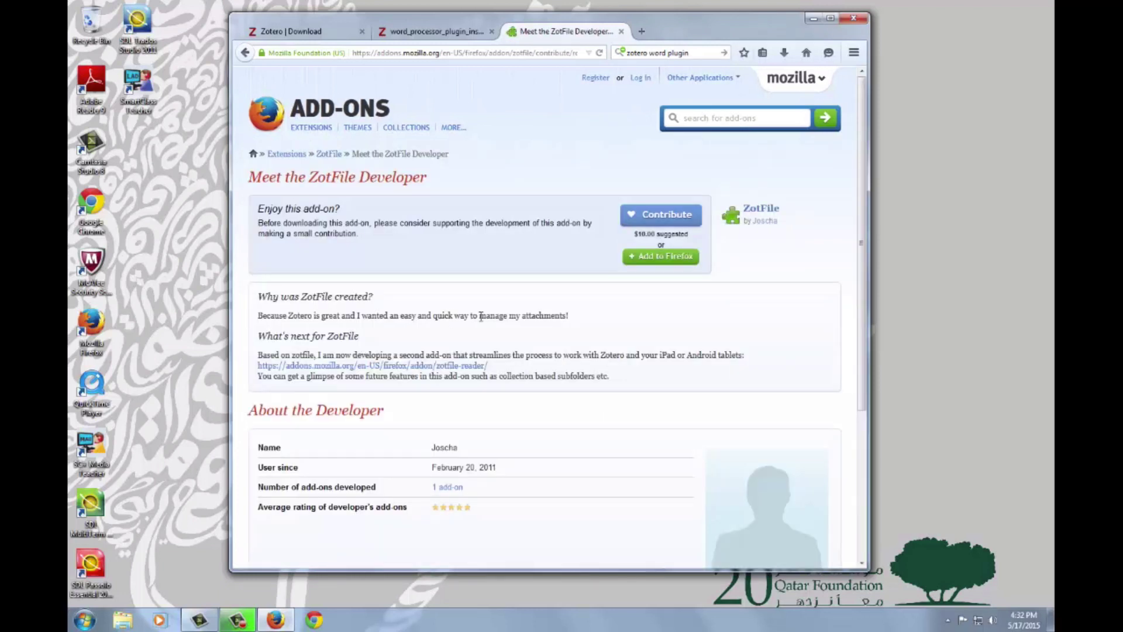
left_click(683, 260)
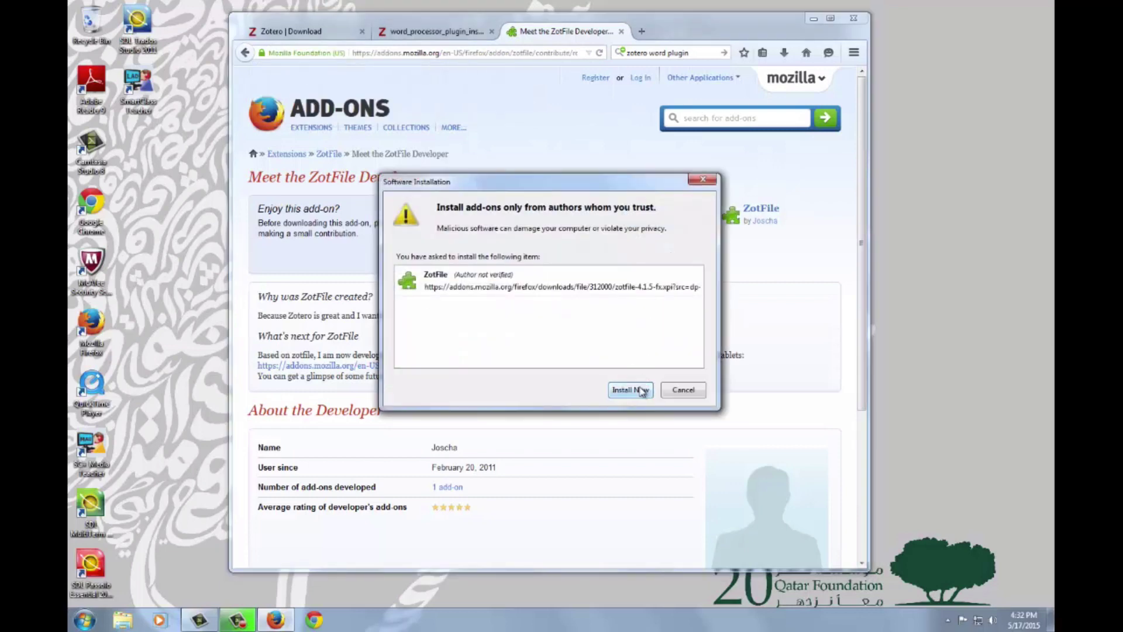
left_click(642, 391)
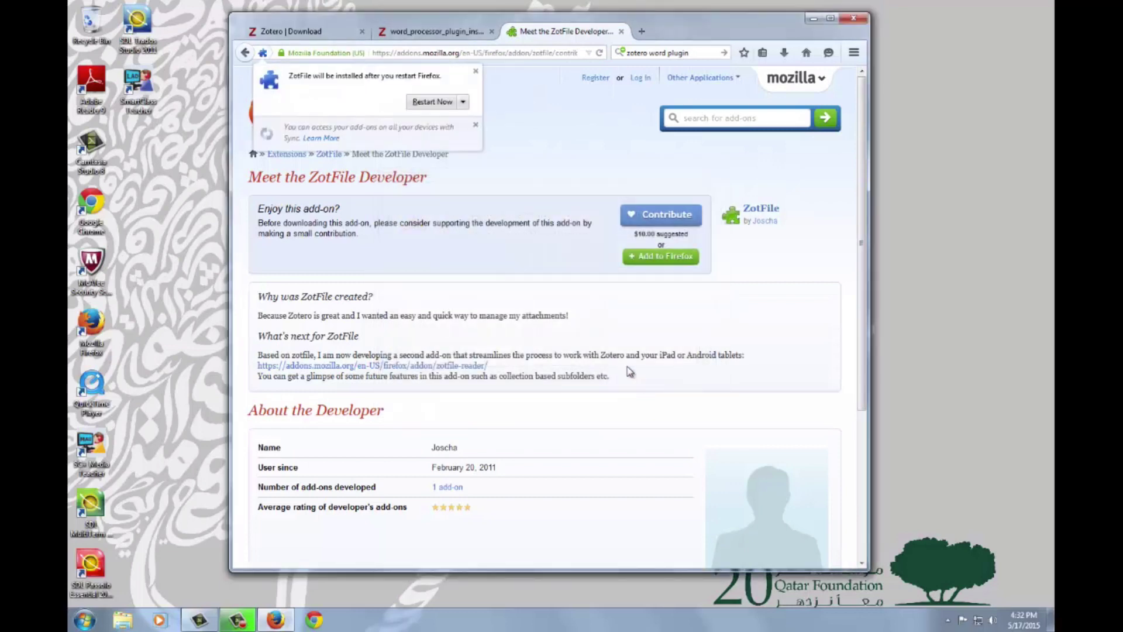
left_click(432, 104)
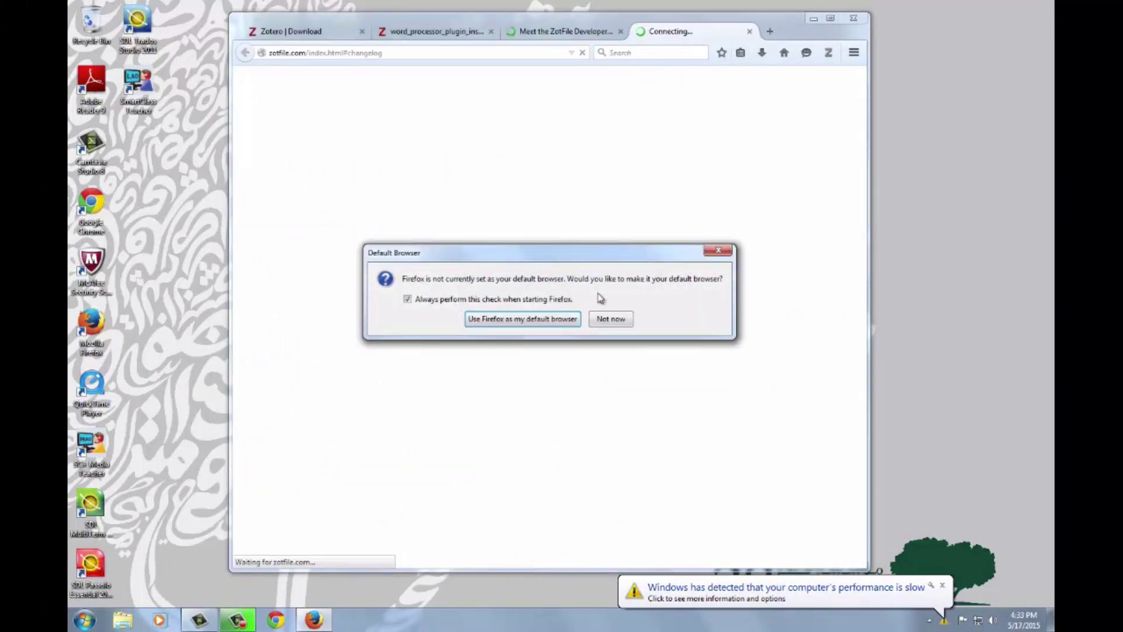
left_click(612, 319)
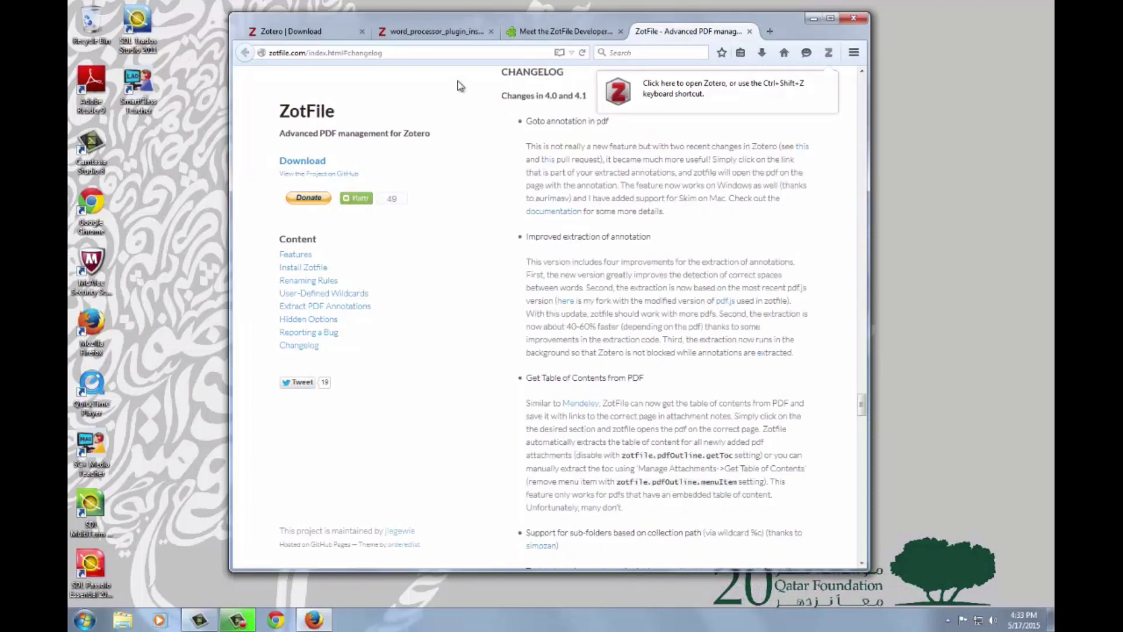
Return to the Zotero download page and open the Zotero library pane in the browser
left_click(328, 36)
left_click(440, 36)
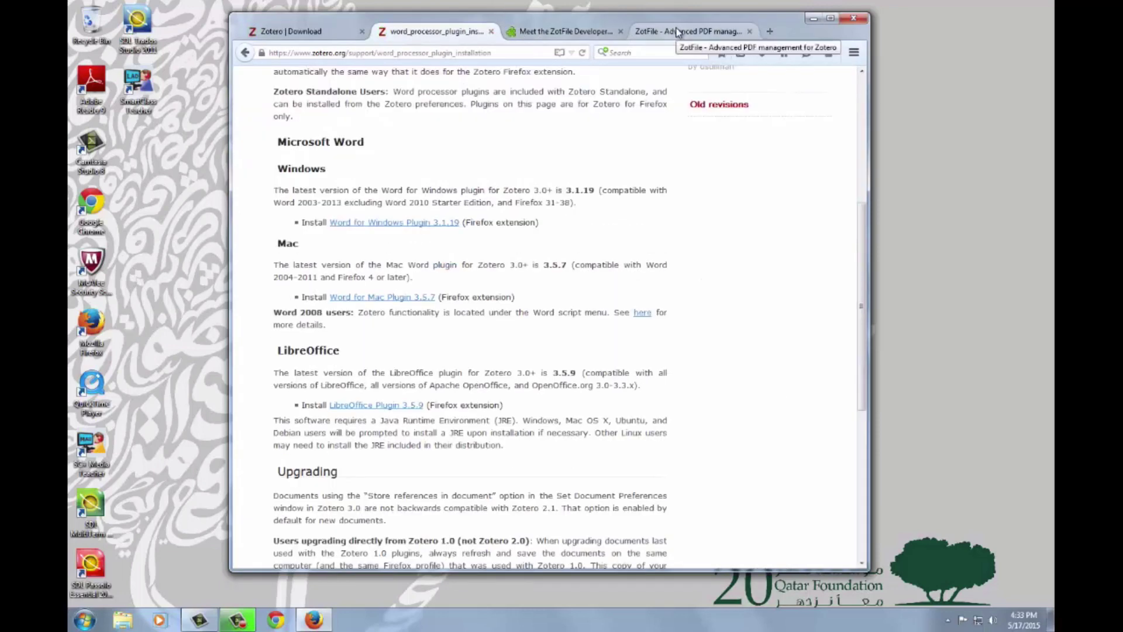
left_click(325, 35)
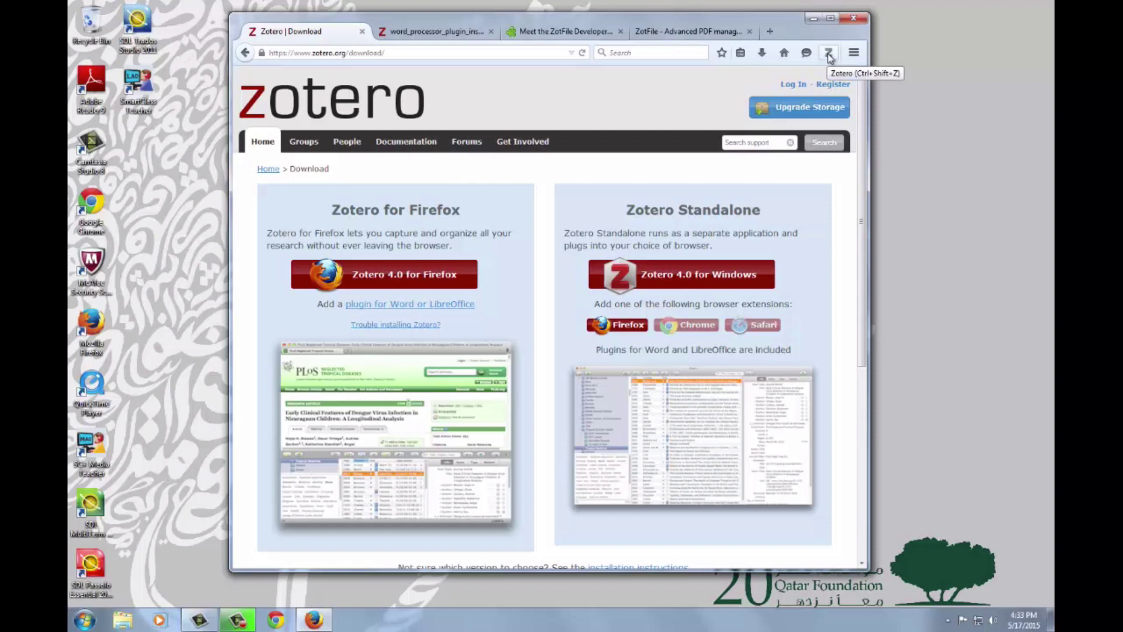
left_click(831, 54)
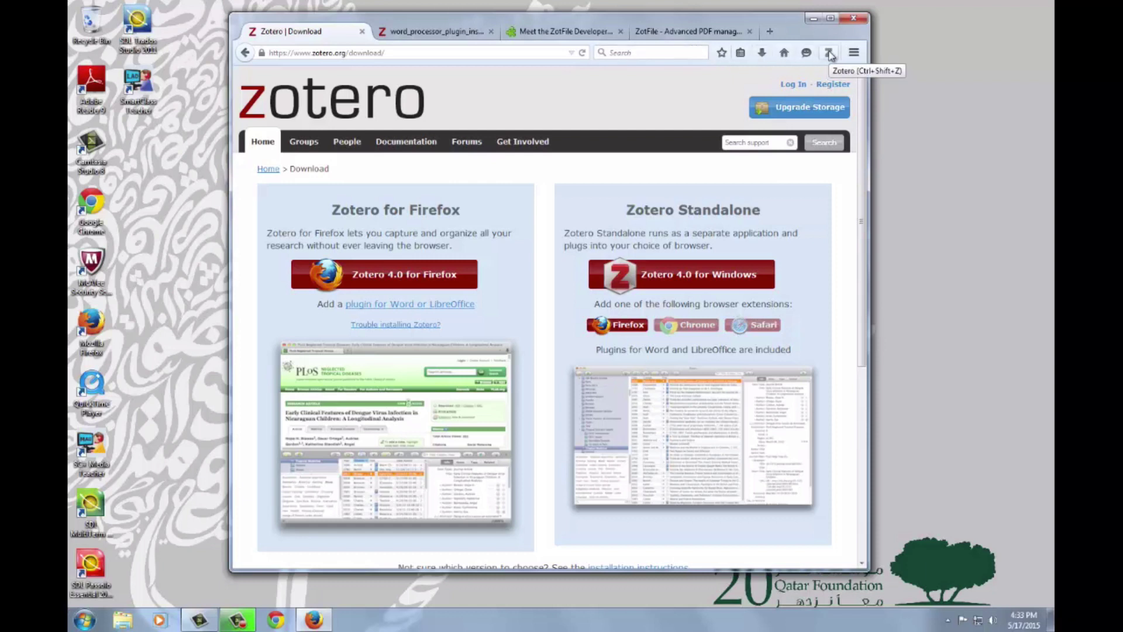
left_click(831, 55)
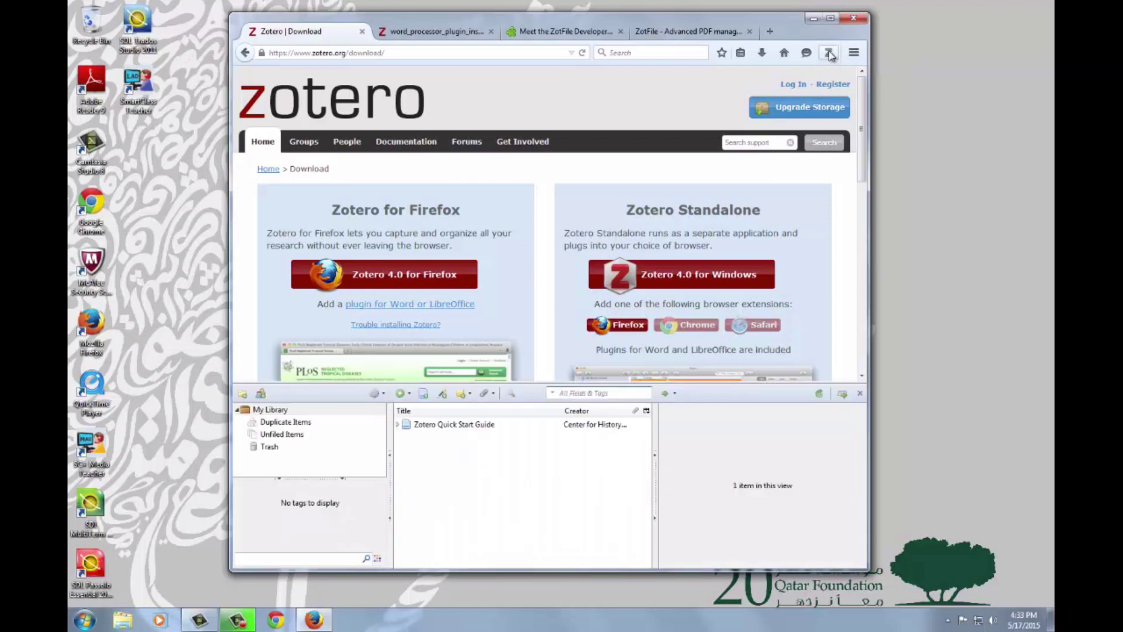